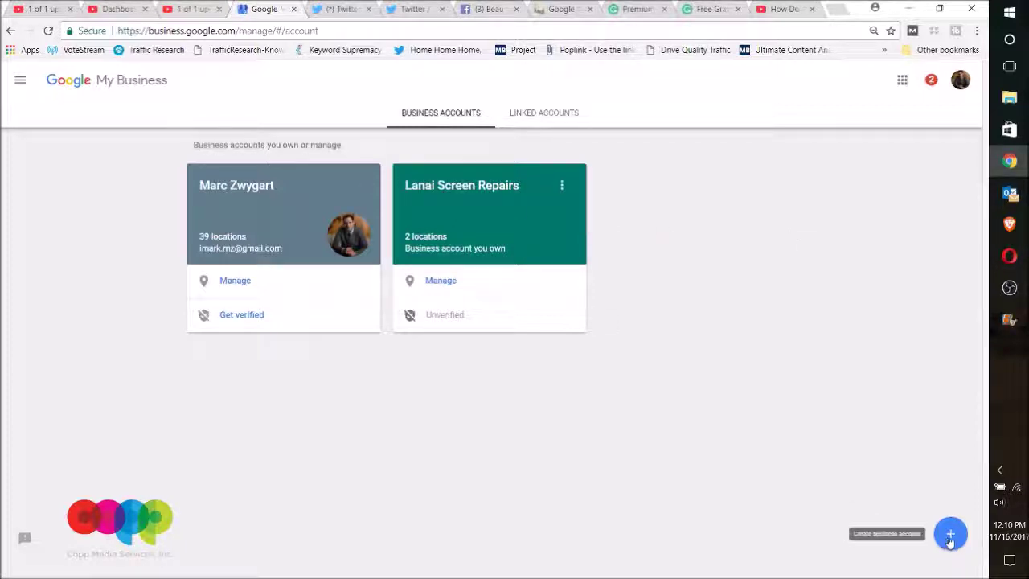
# Open the account's locations and start a new Add location form.
pyautogui.click(230, 282)
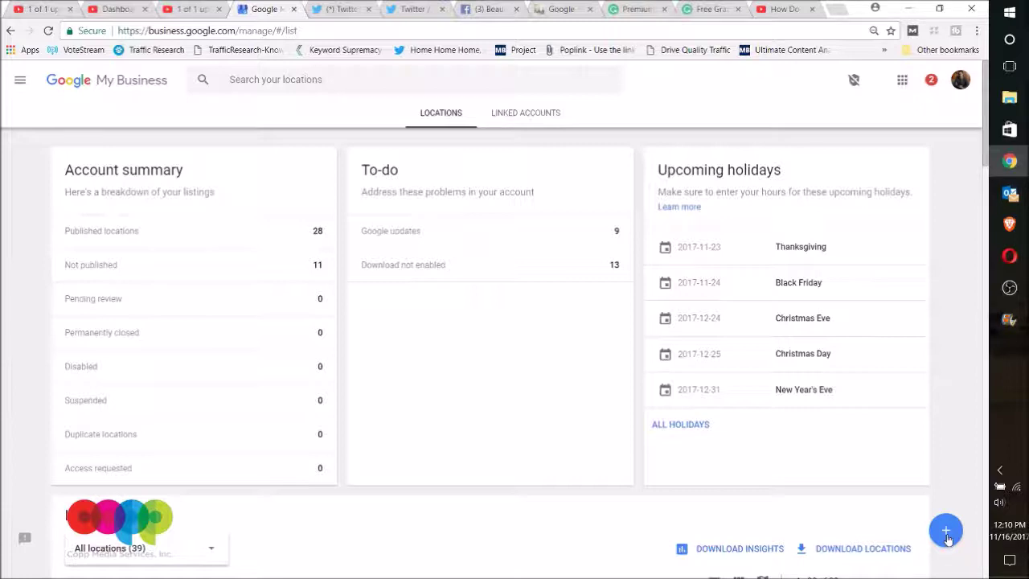
pyautogui.click(947, 536)
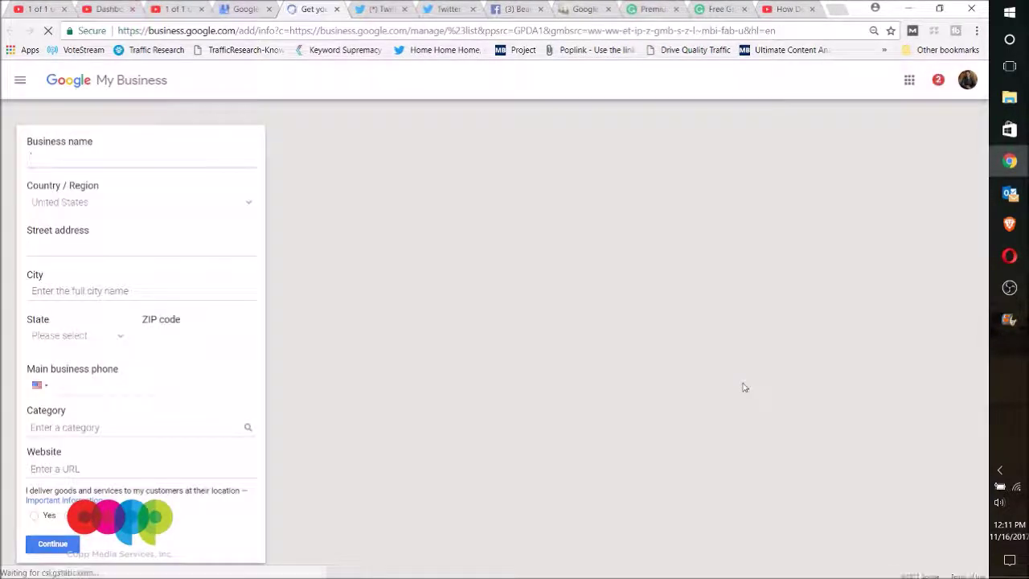
pyautogui.click(88, 166)
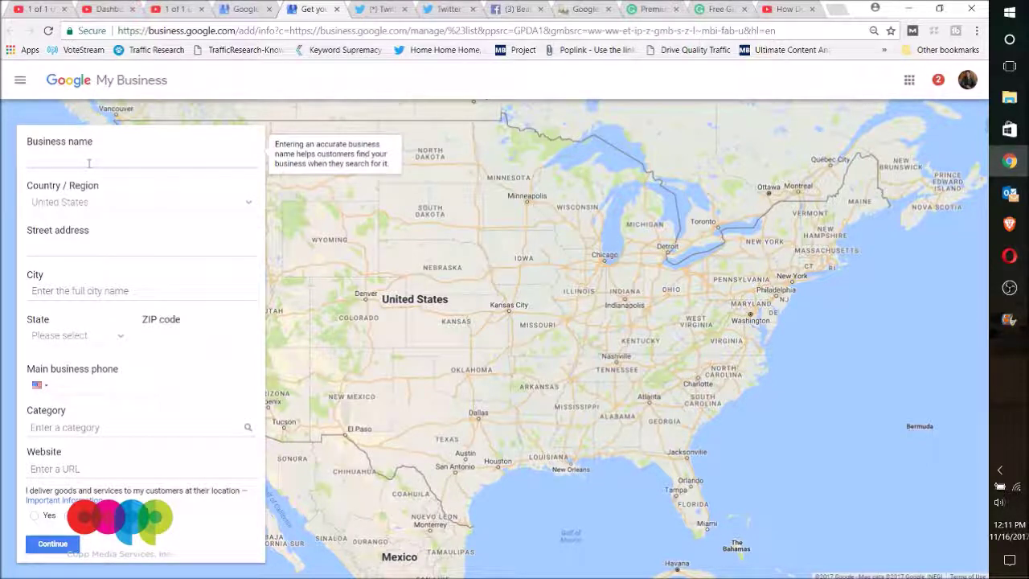
# Enter 'Wichita Ad Agency' as the business name and fill in its street address.
pyautogui.write('Wichita ')
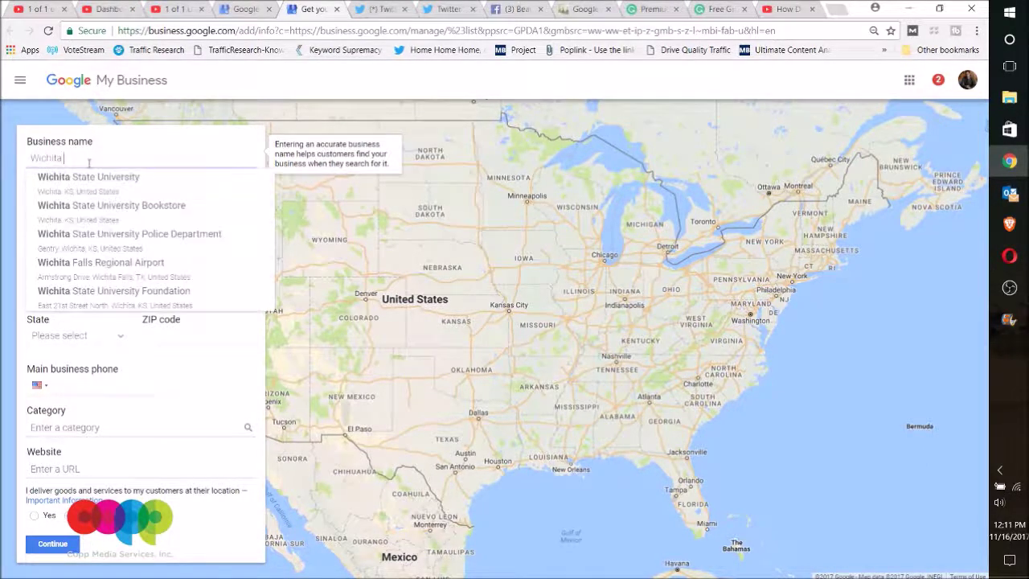
pyautogui.write('Ad')
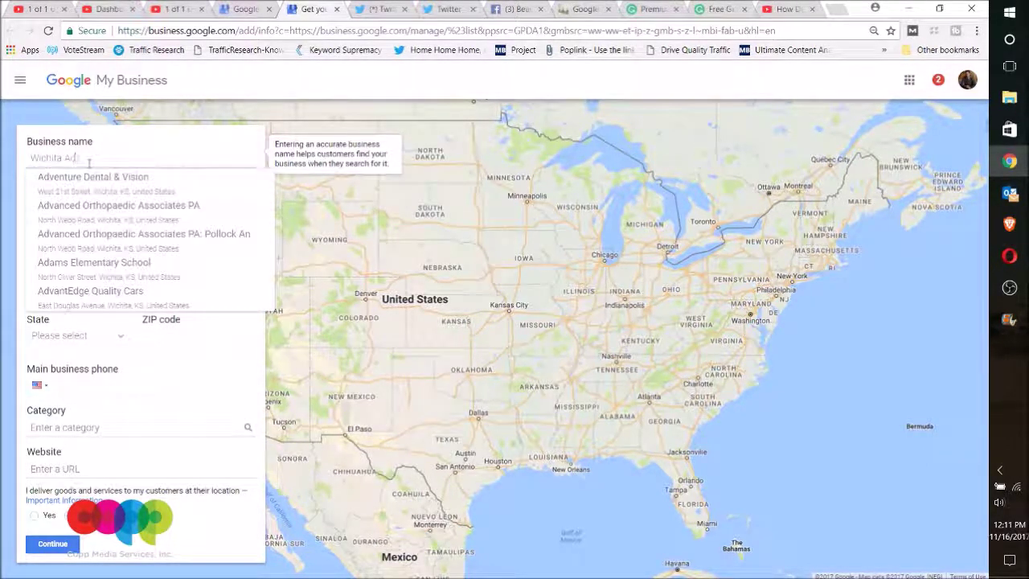
pyautogui.write(' Agency')
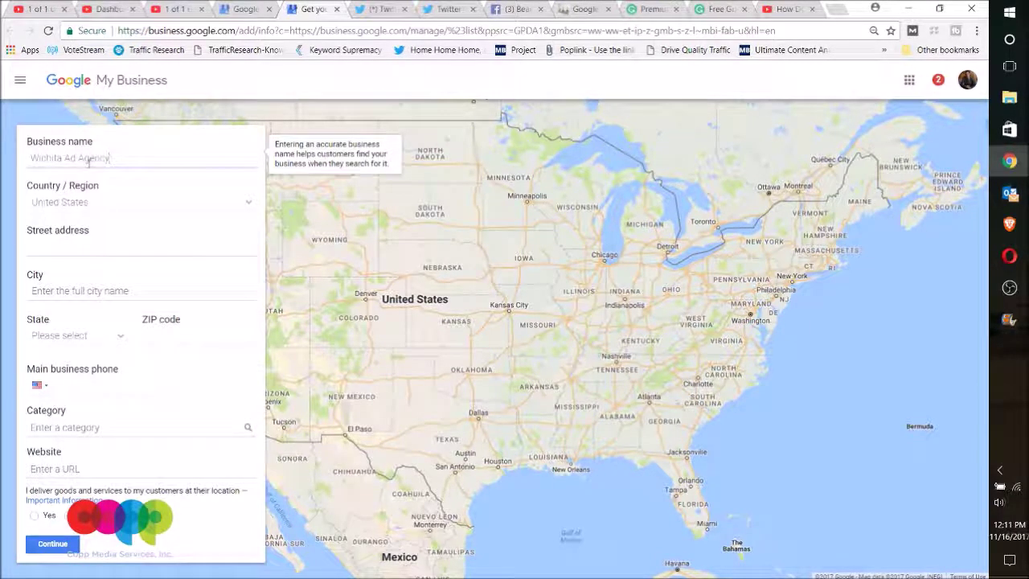
pyautogui.press('Tab')
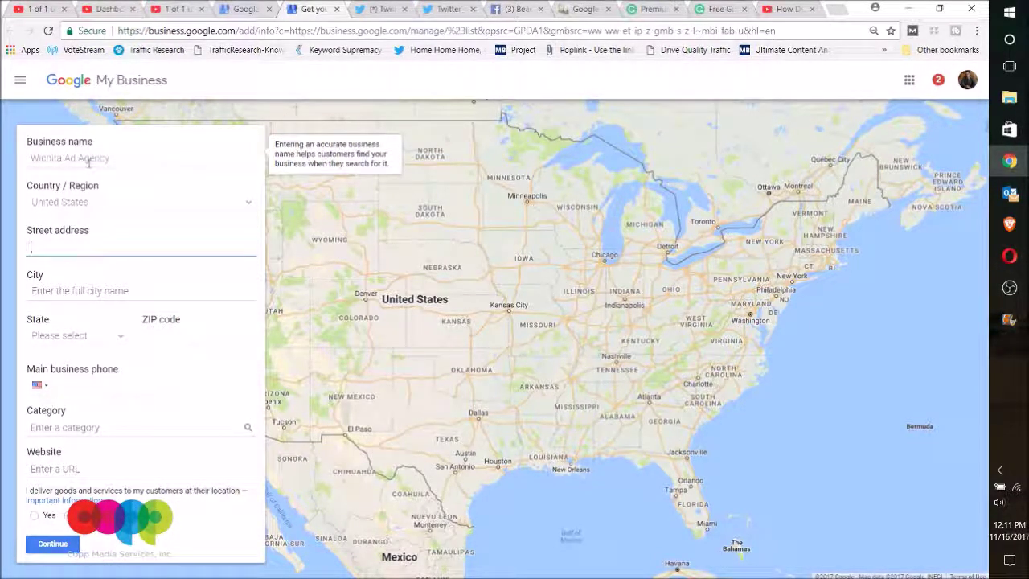
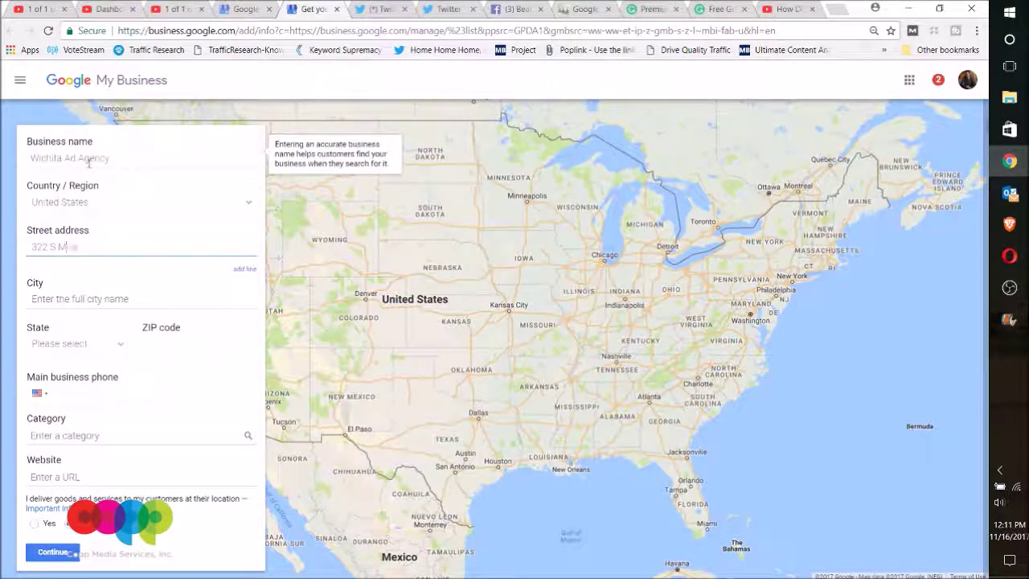
# Add the suite address line, set city Wichita and state Kansas, and enter the ZIP code.
pyautogui.click(243, 270)
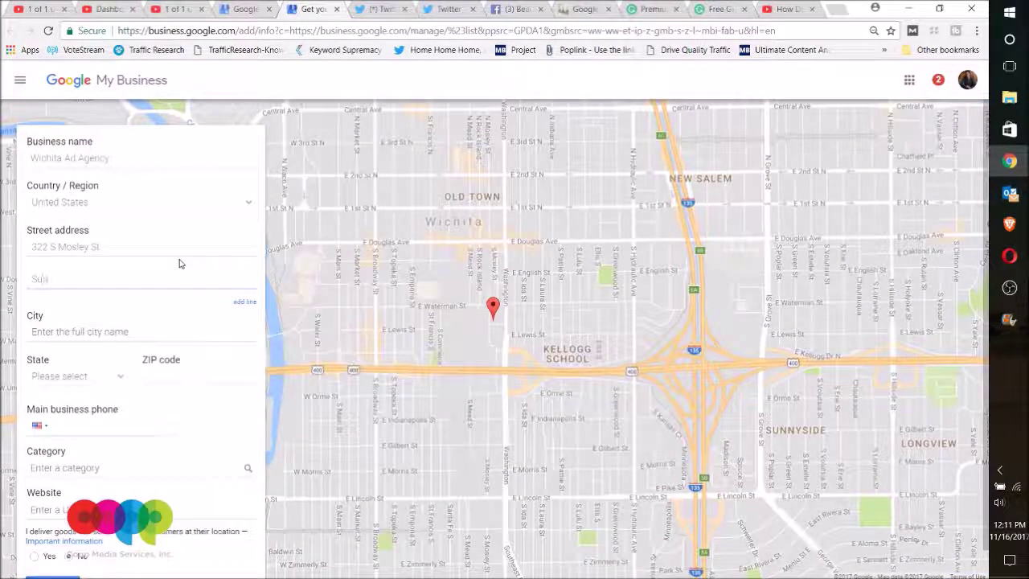
pyautogui.write('#17')
pyautogui.click(126, 328)
pyautogui.write('Wichita')
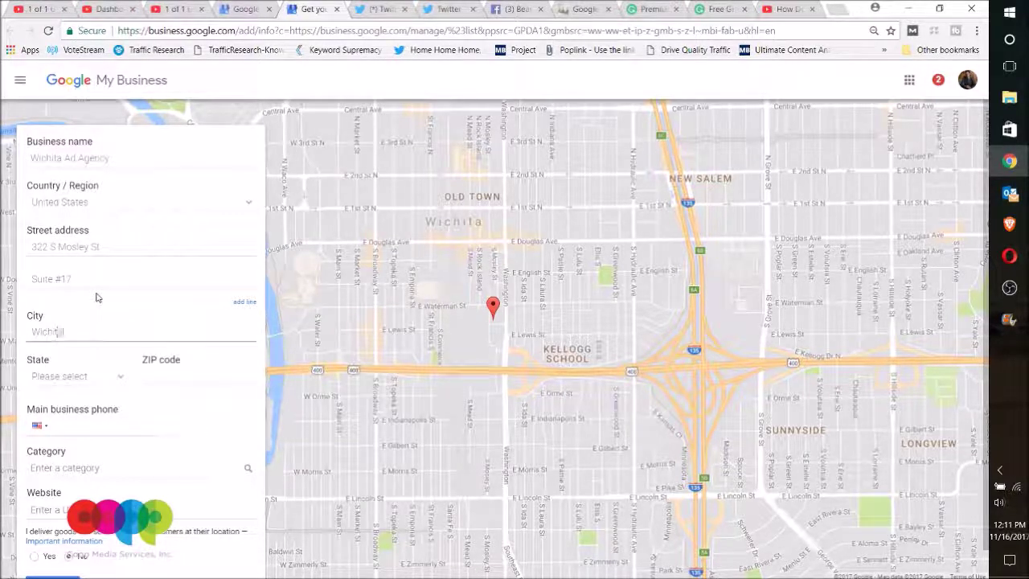
pyautogui.press('Tab')
pyautogui.press('k')
pyautogui.press('Tab')
pyautogui.write('67')
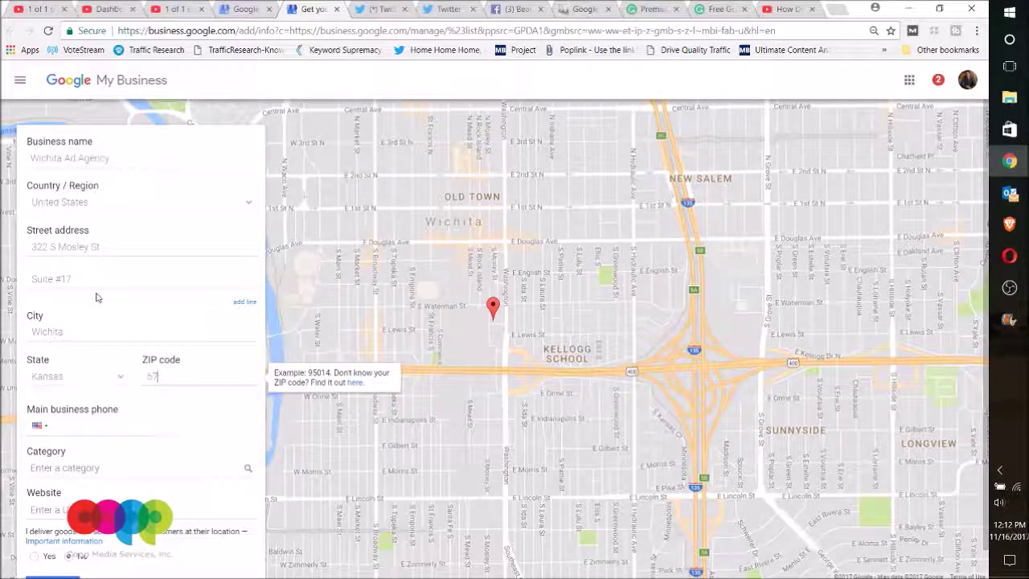
pyautogui.write('202')
# Enter the main business phone number with a leading '+' prefix.
pyautogui.press('Tab')
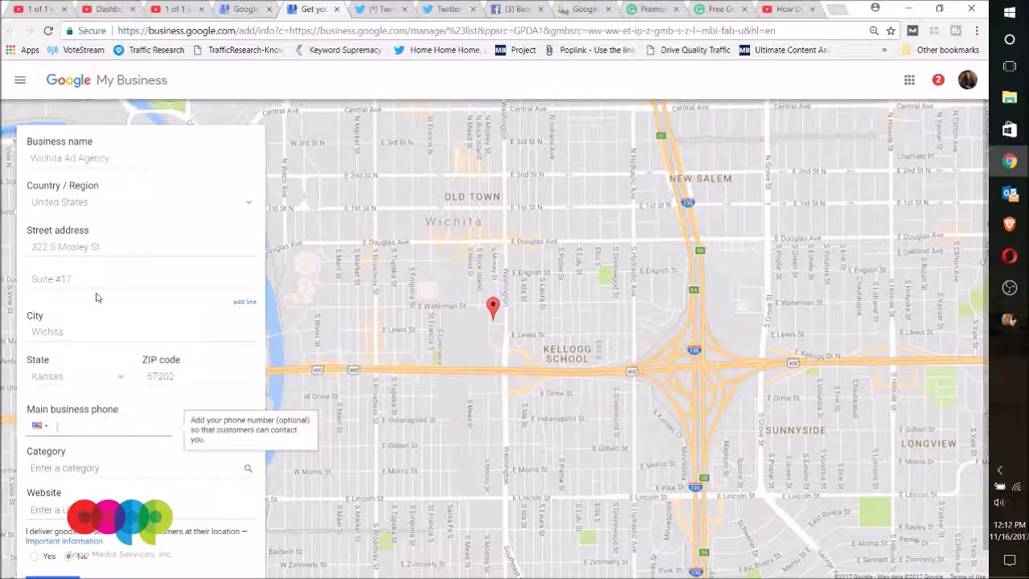
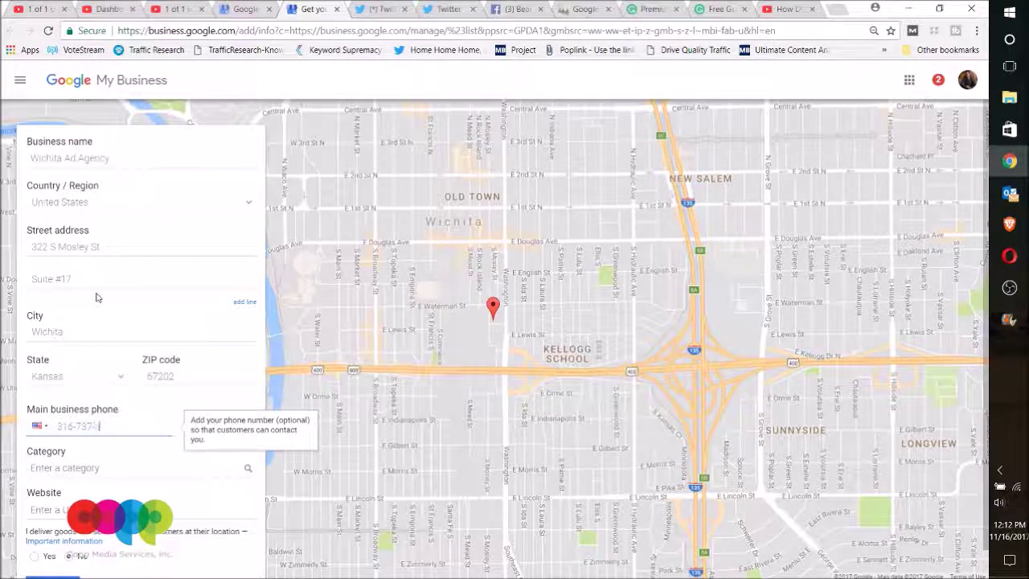
pyautogui.press('Home')
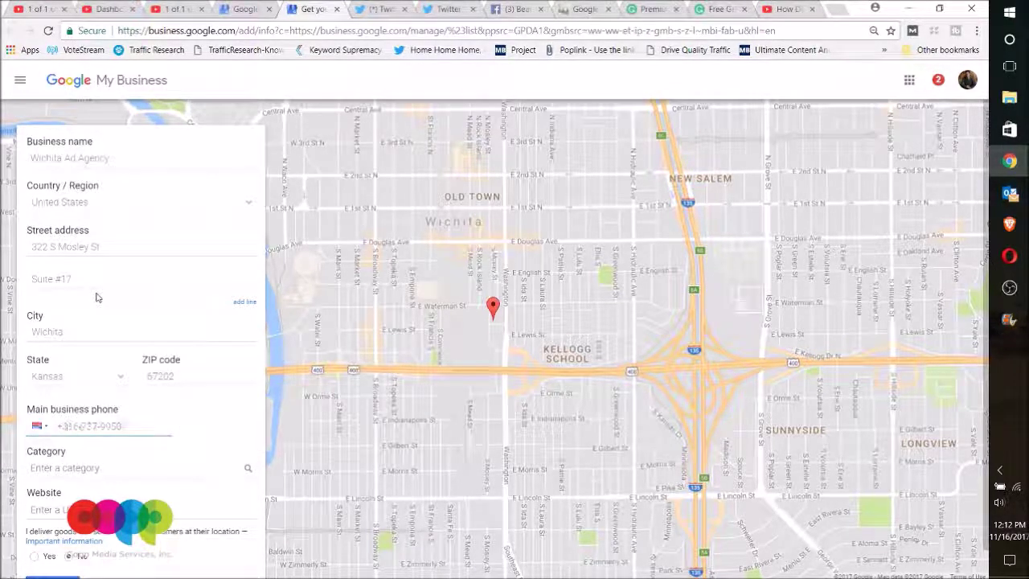
# Set the business category to Advertising Agency.
pyautogui.click(130, 475)
pyautogui.click(145, 435)
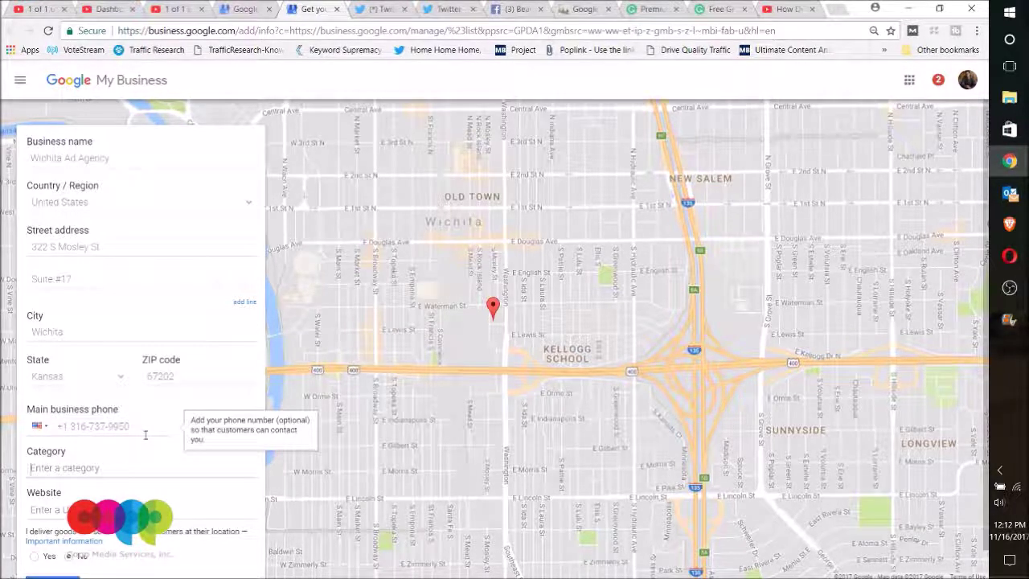
pyautogui.write('Advertising Agency')
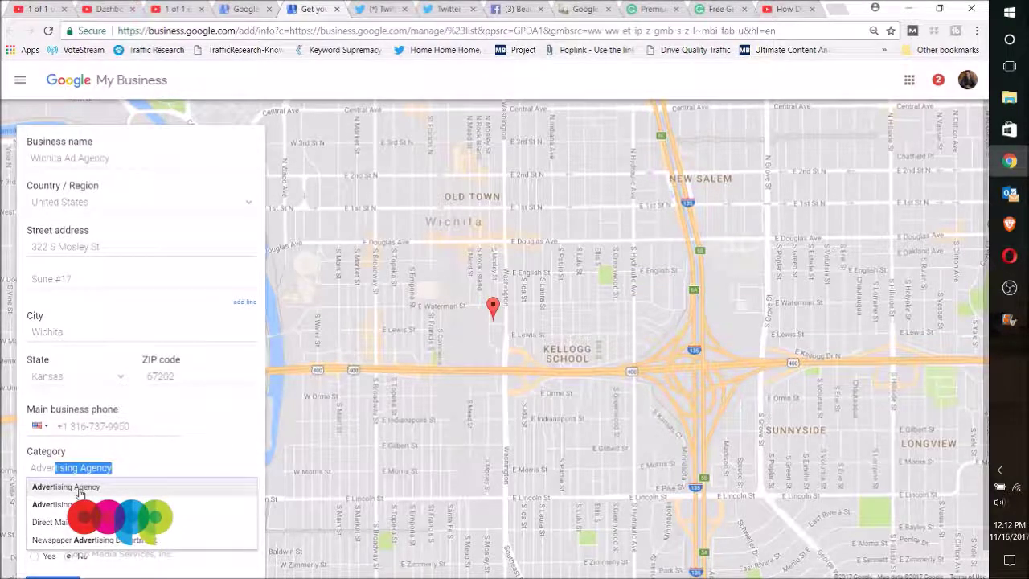
pyautogui.click(111, 483)
pyautogui.scroll(-1, 110, 487)
pyautogui.click(101, 470)
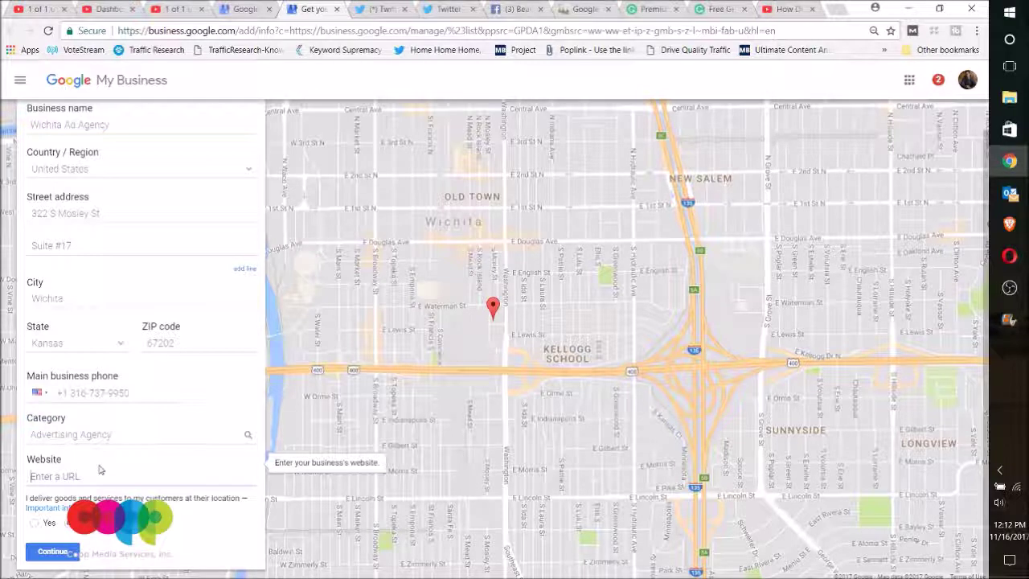
pyautogui.write('http:/')
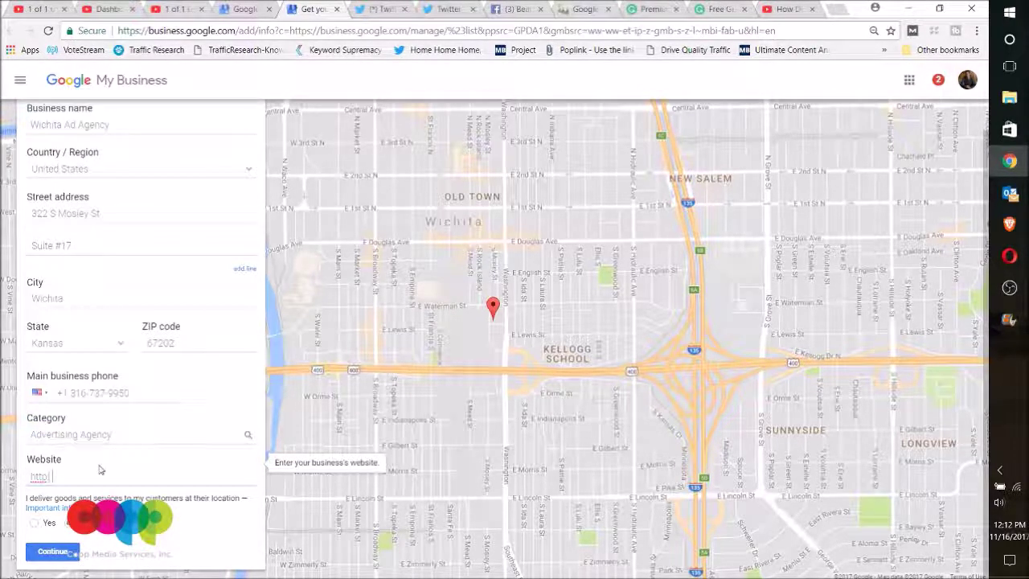
pyautogui.write('/adage')
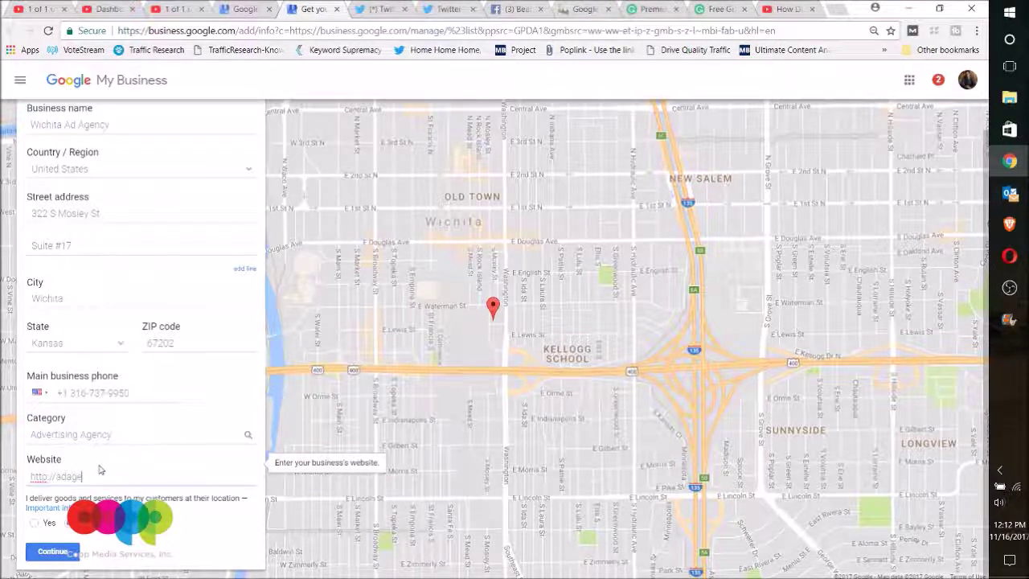
pyautogui.write('ncy.com')
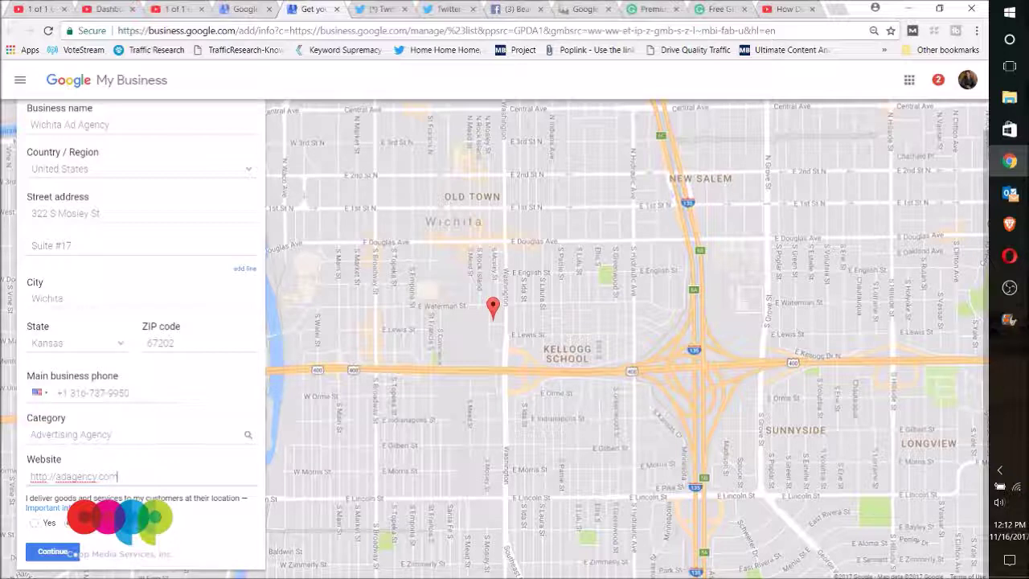
pyautogui.click(53, 552)
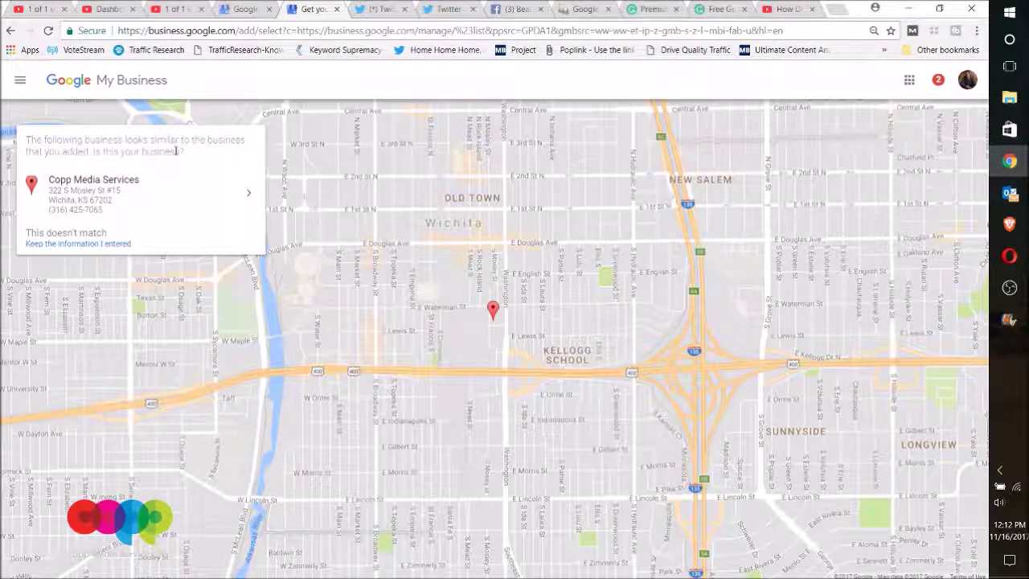
# Keep the entered details over the similar business and confirm authority to manage Wichita Ad Agency.
pyautogui.click(169, 242)
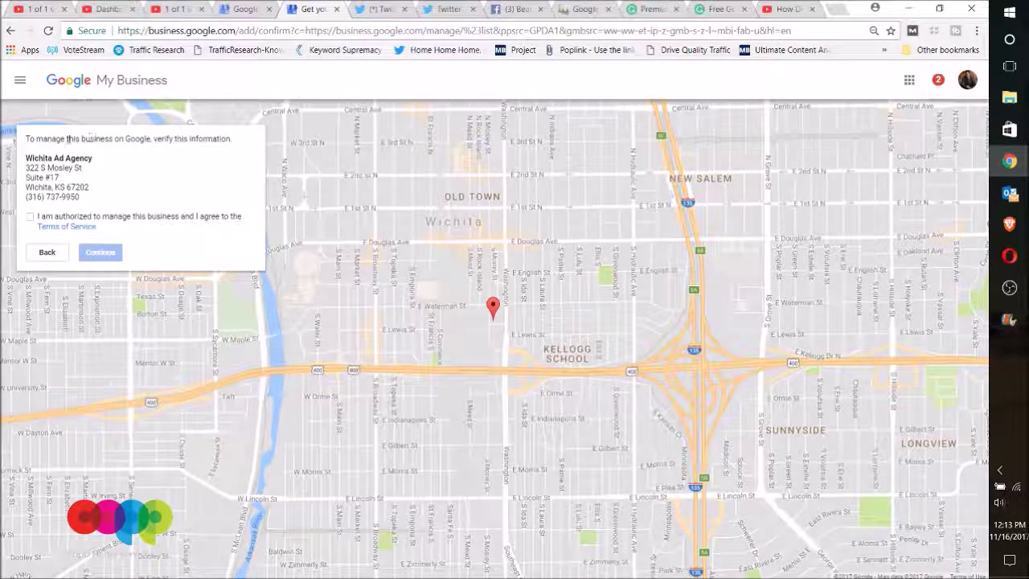
pyautogui.click(30, 216)
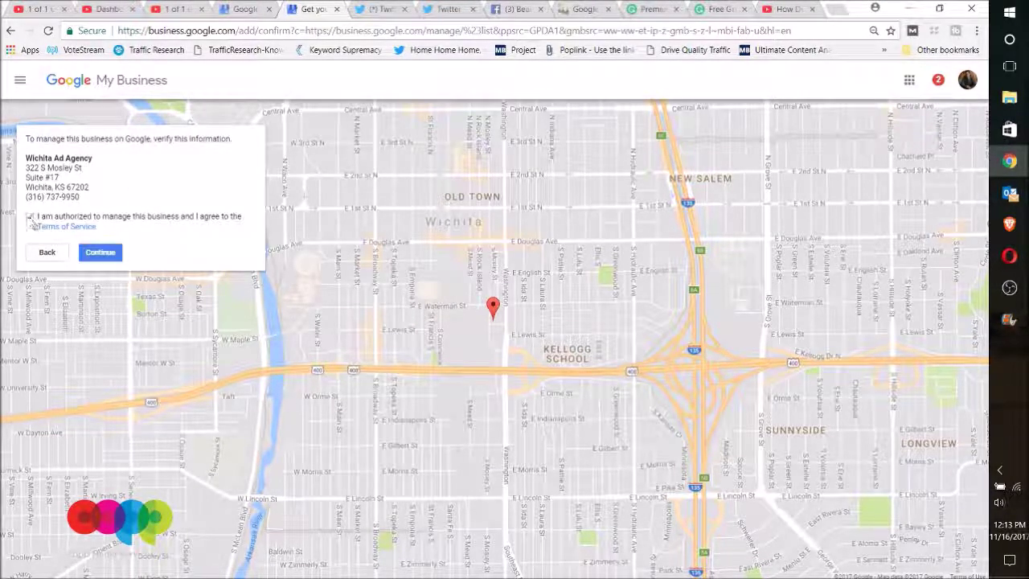
pyautogui.click(105, 255)
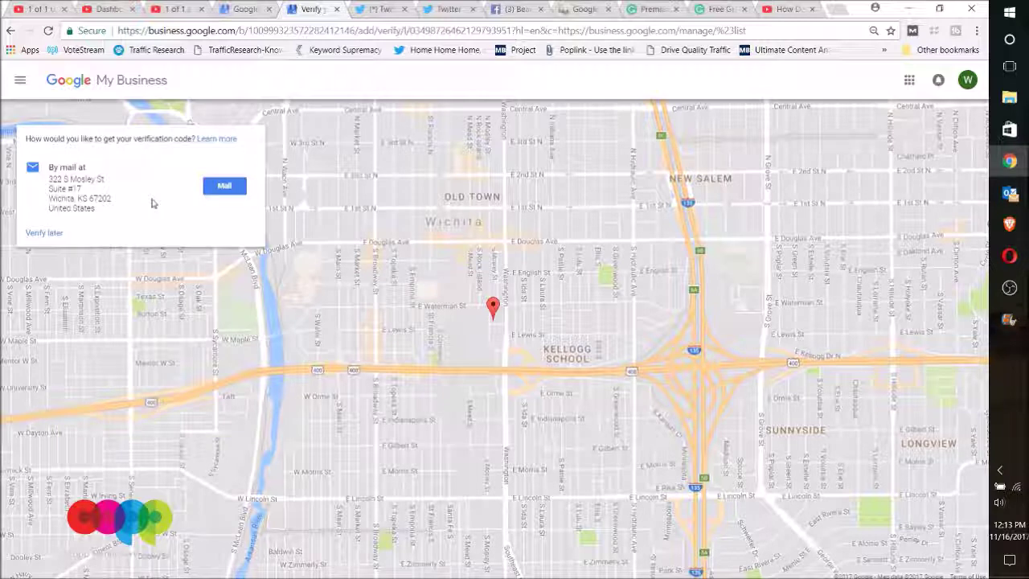
# Choose 'Verify later' to defer verification and return to the Locations page.
pyautogui.click(45, 235)
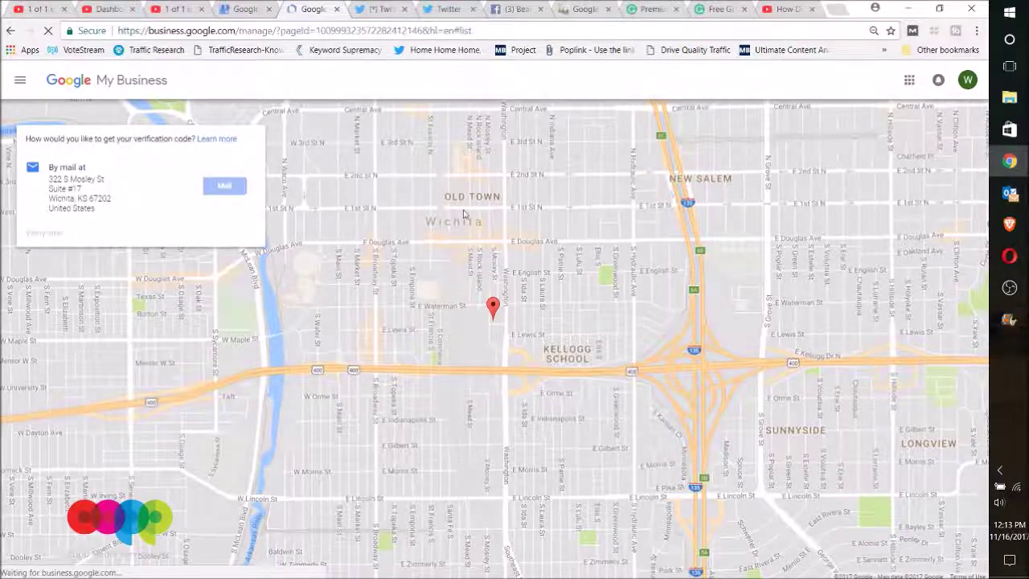